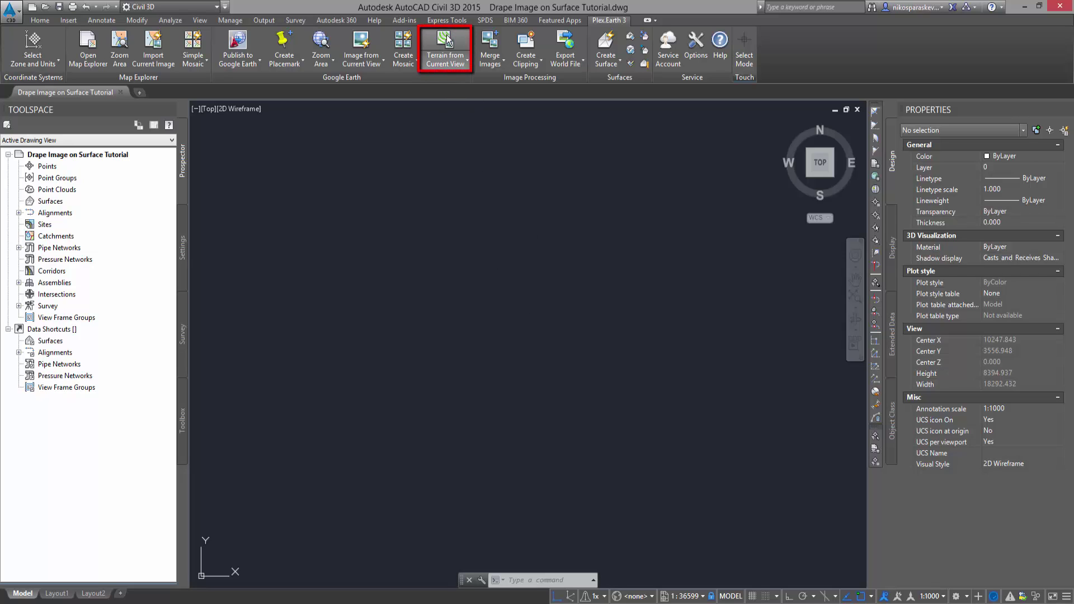
Import terrain from the current Google Earth view using 500 points, and decline creating surface elements
left_click(446, 37)
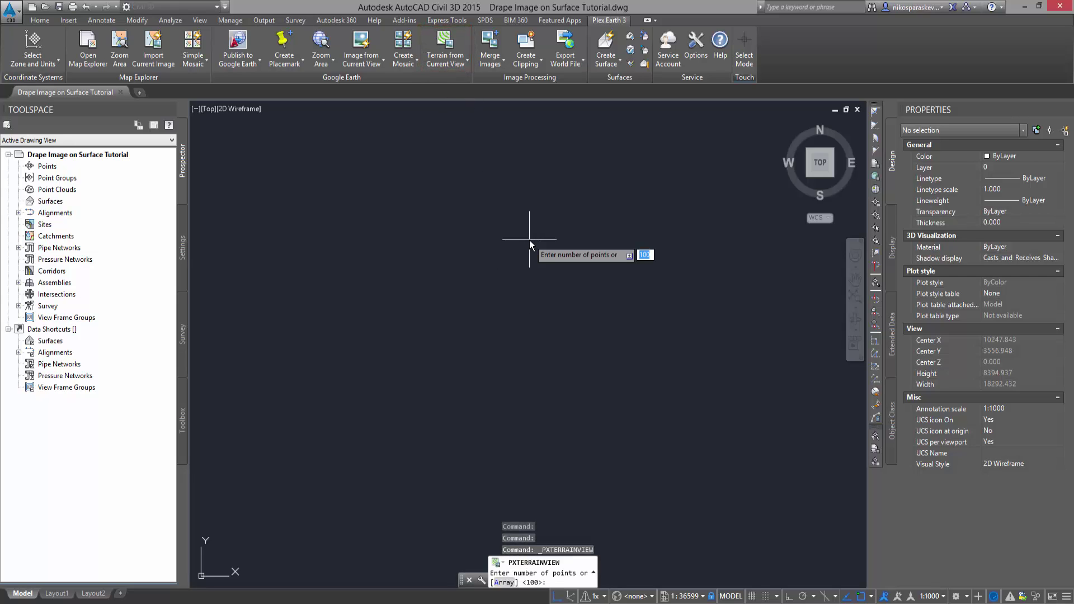
type("500")
key("Return")
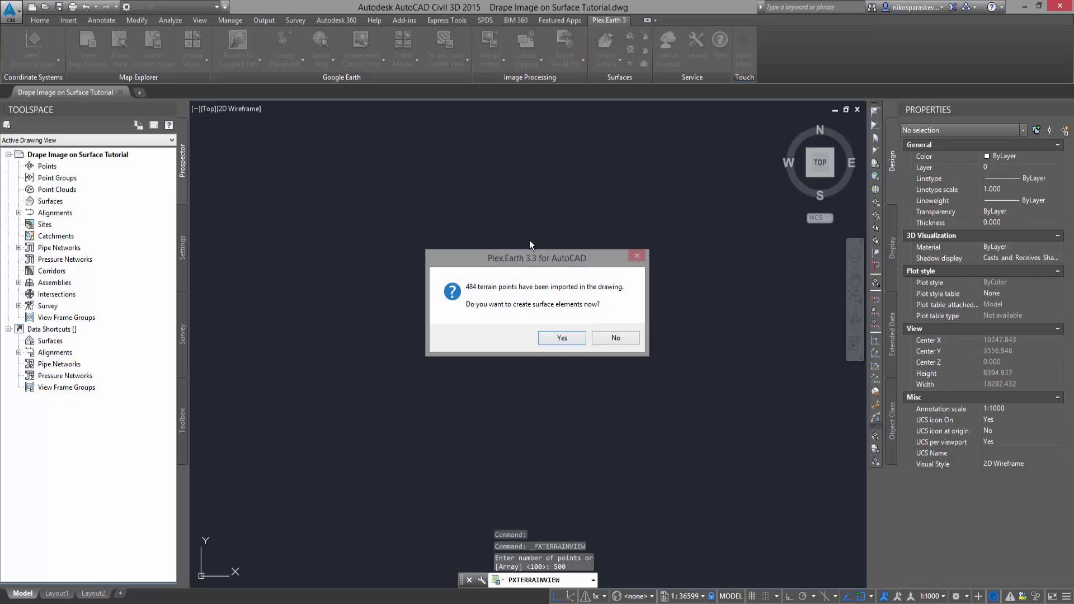
left_click(605, 337)
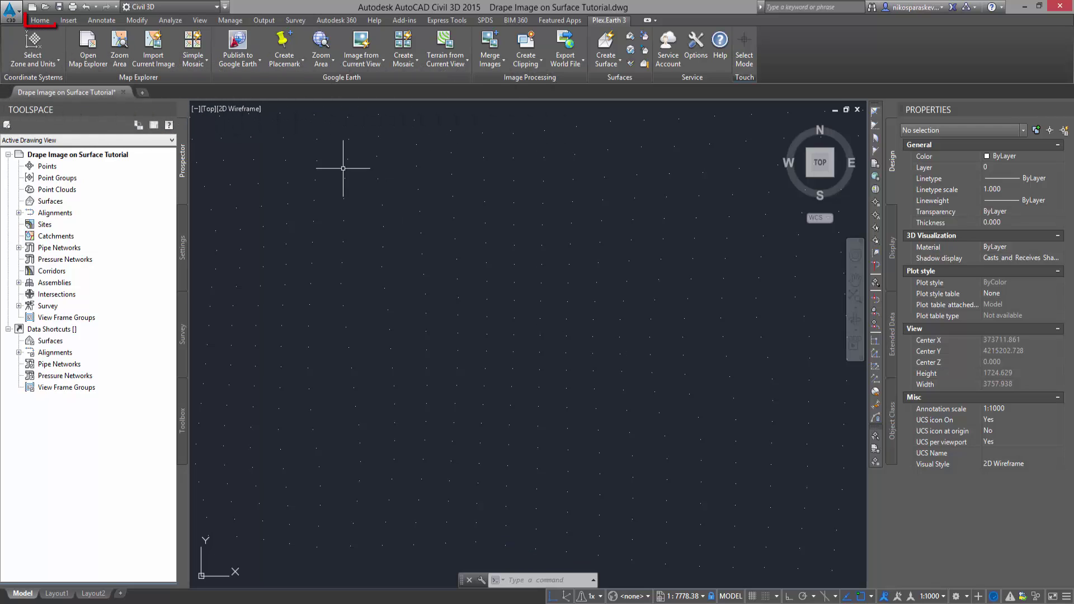
Create a TIN surface on layer C-TOPO with the default name and the Contours 2m and 10m (Background) style
left_click(46, 23)
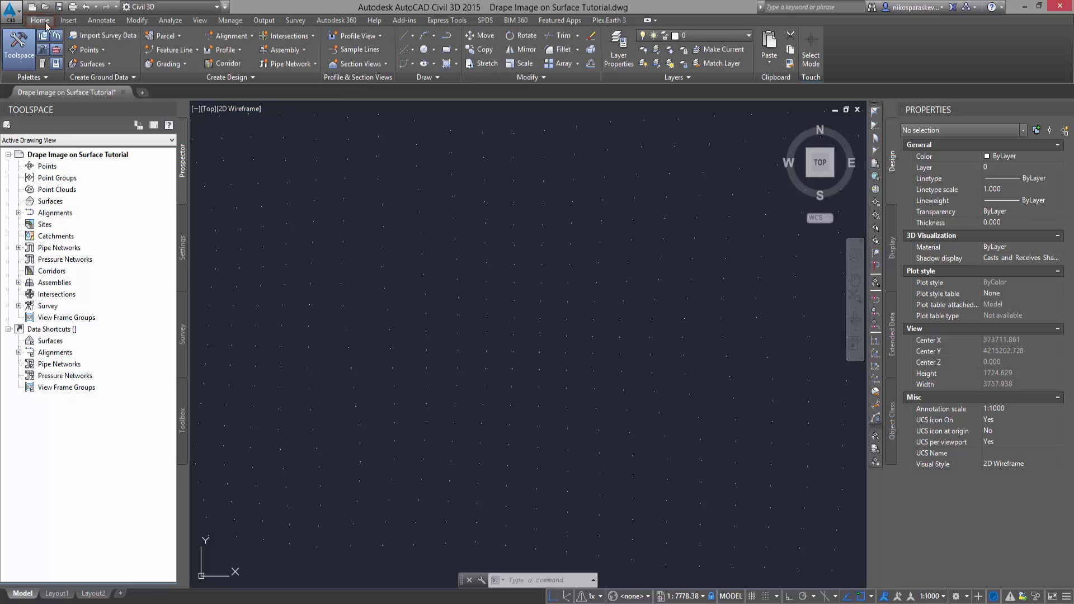
left_click(96, 65)
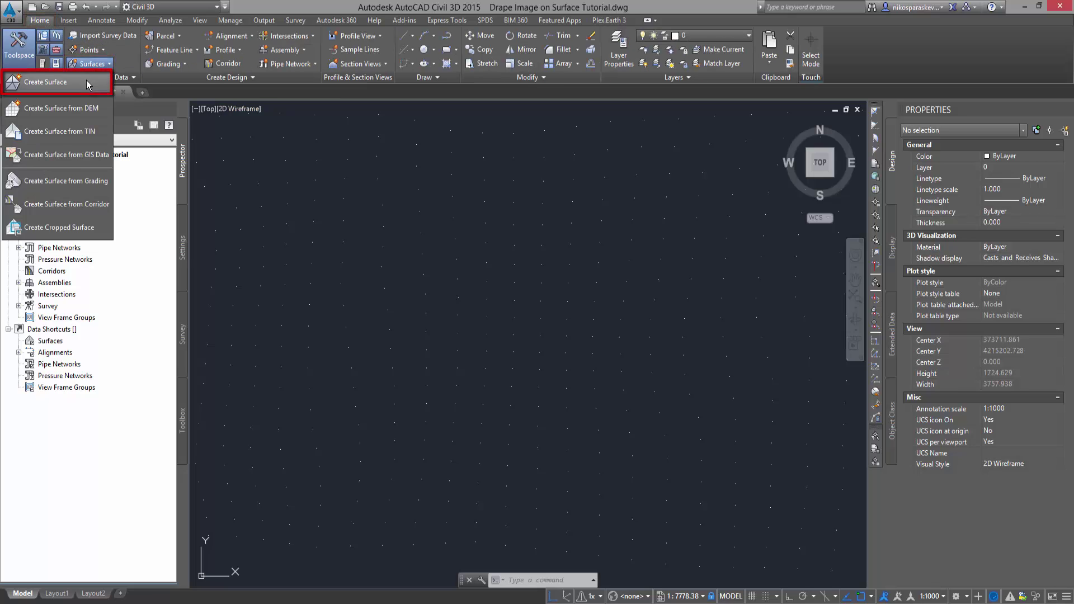
left_click(86, 80)
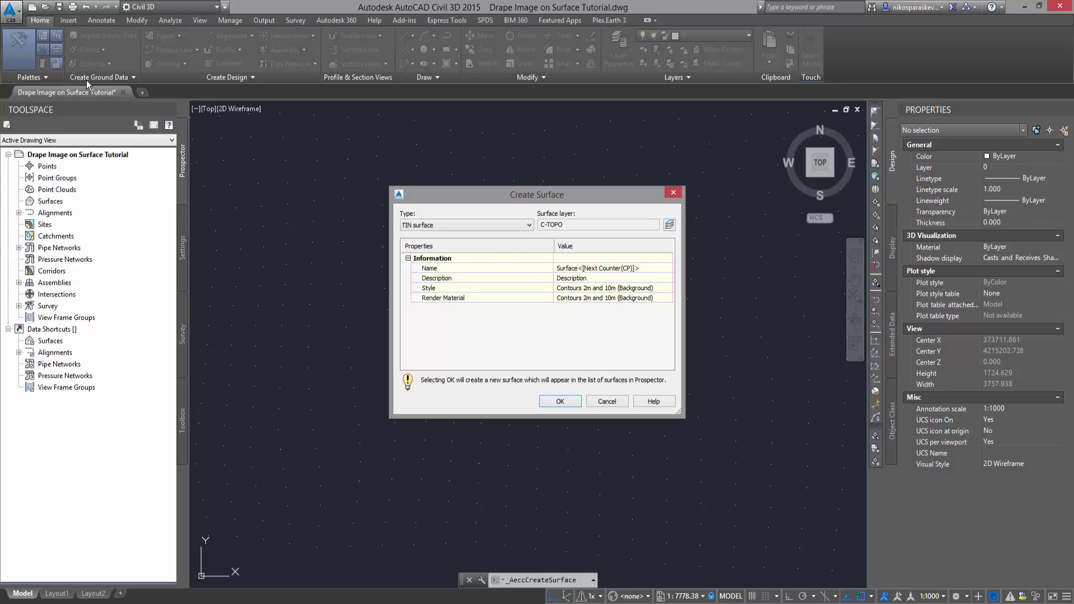
left_click(558, 401)
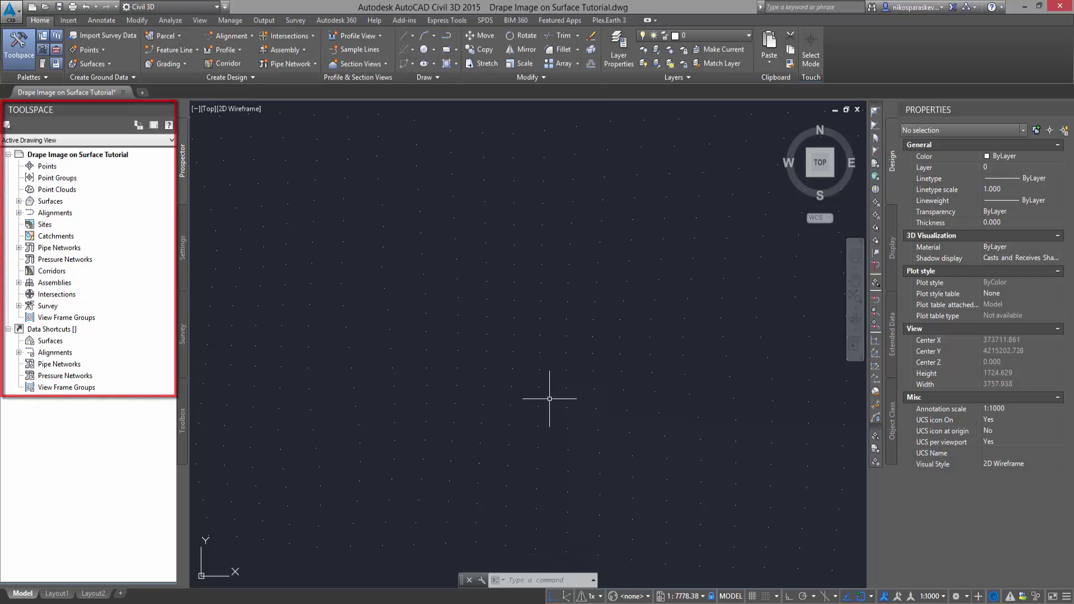
Add all the imported terrain points to the definition of Surface1 as drawing objects of type Points
left_click(19, 201)
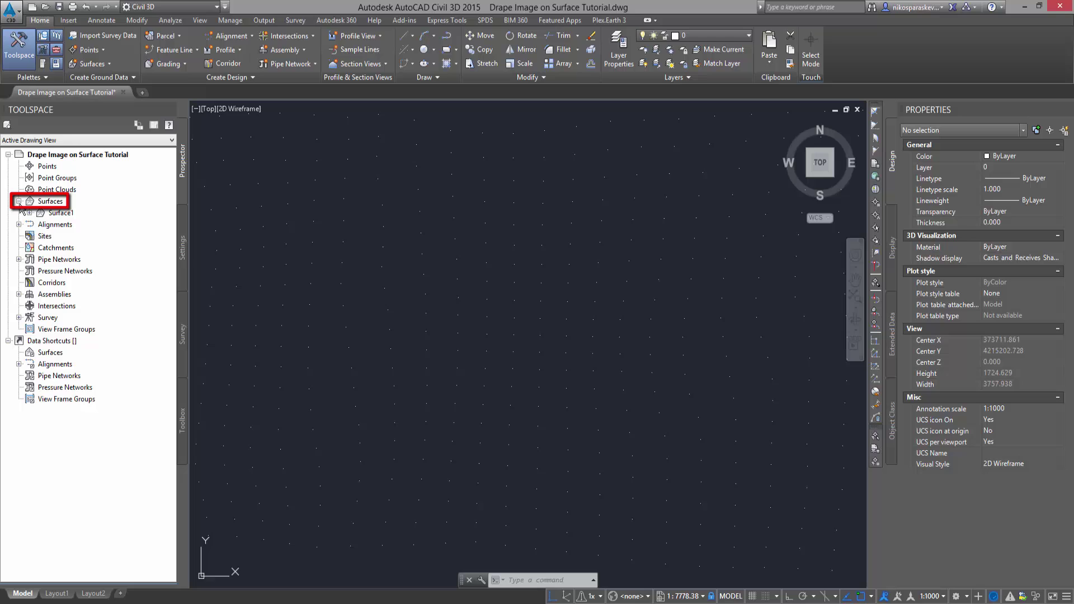
left_click(29, 213)
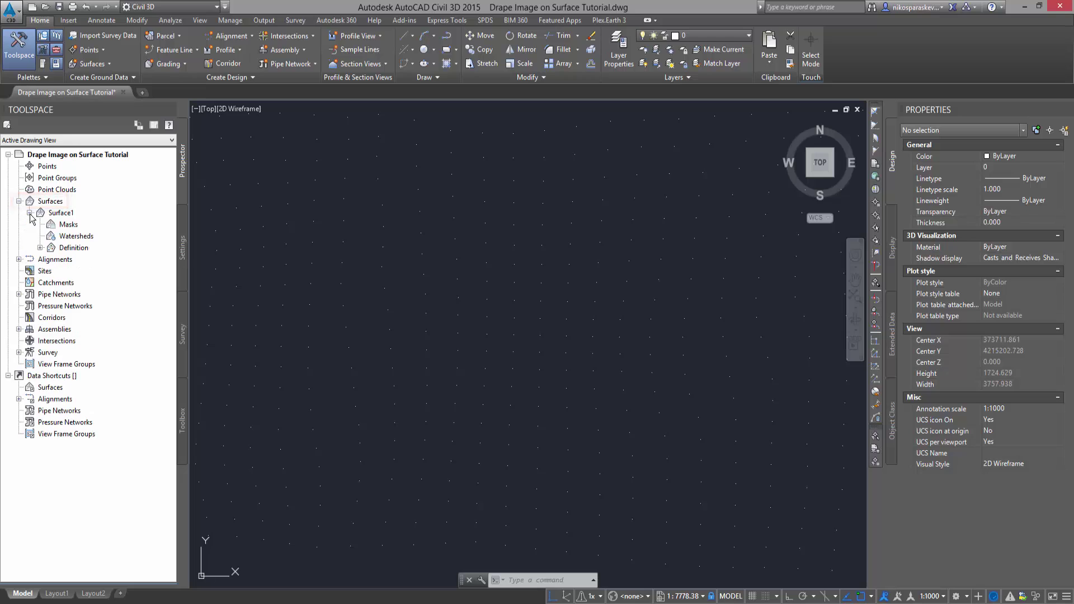
left_click(40, 247)
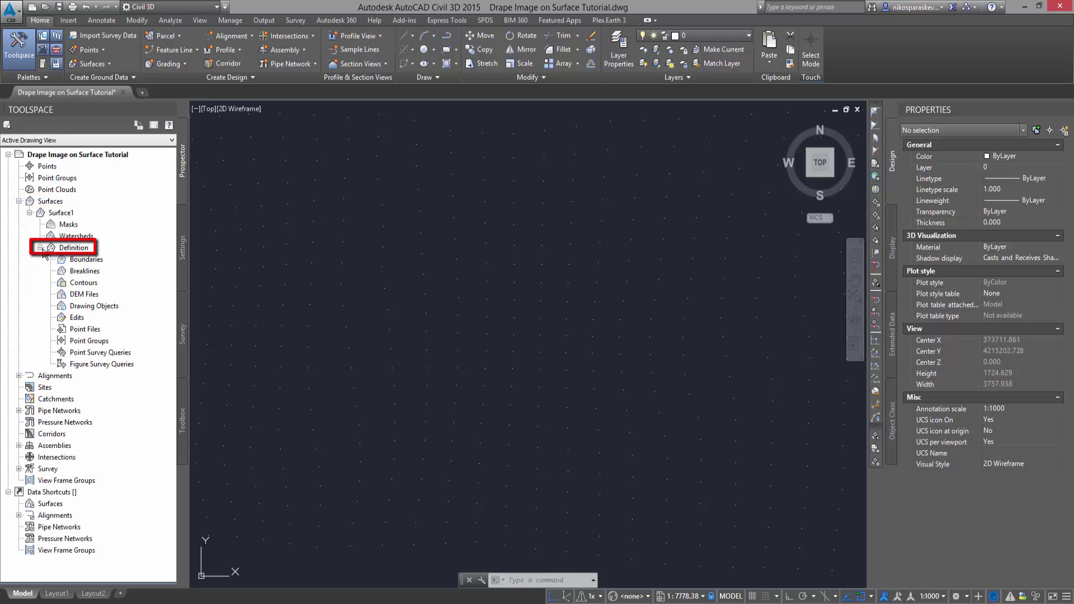
right_click(96, 307)
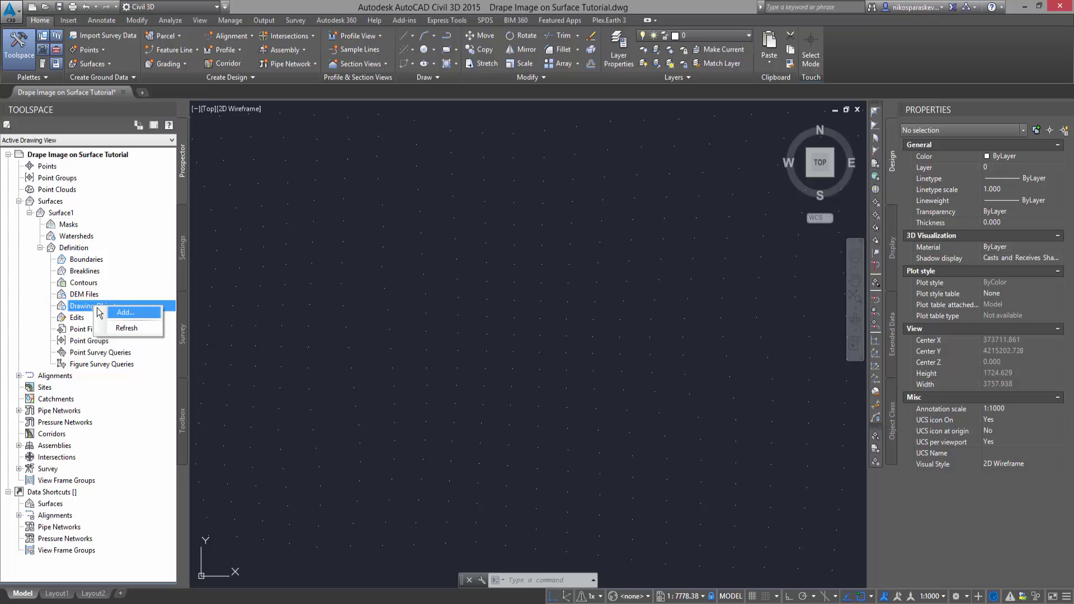
left_click(125, 312)
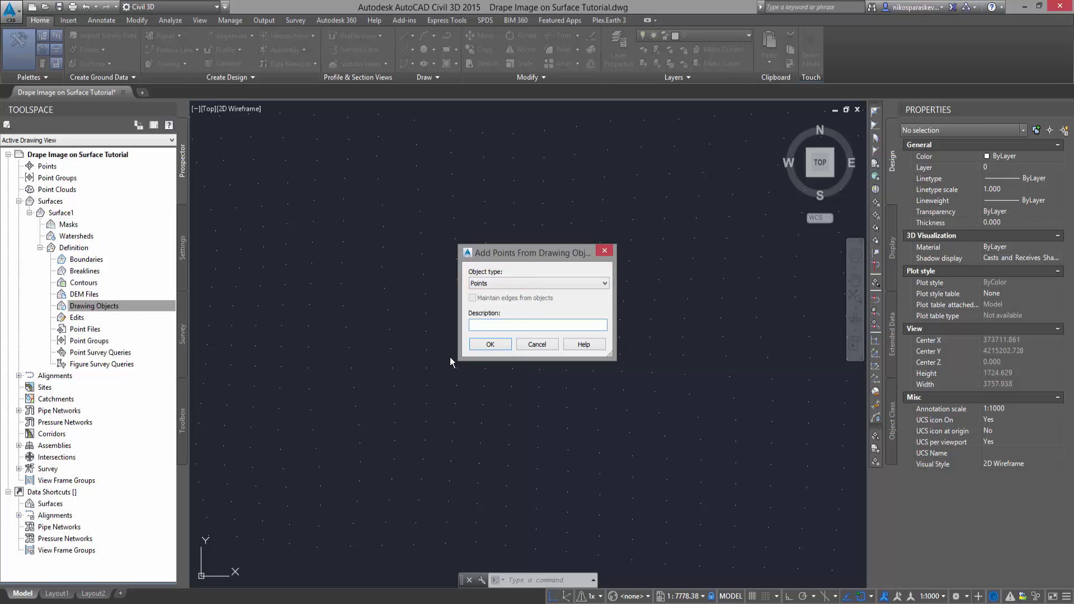
left_click(486, 344)
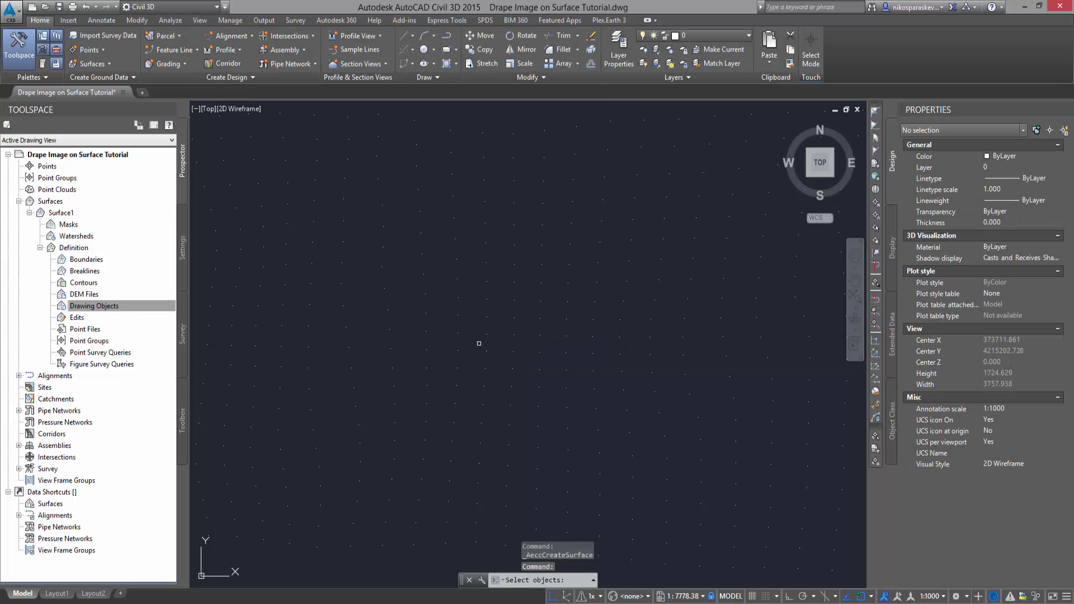
left_click(755, 183)
left_click(260, 524)
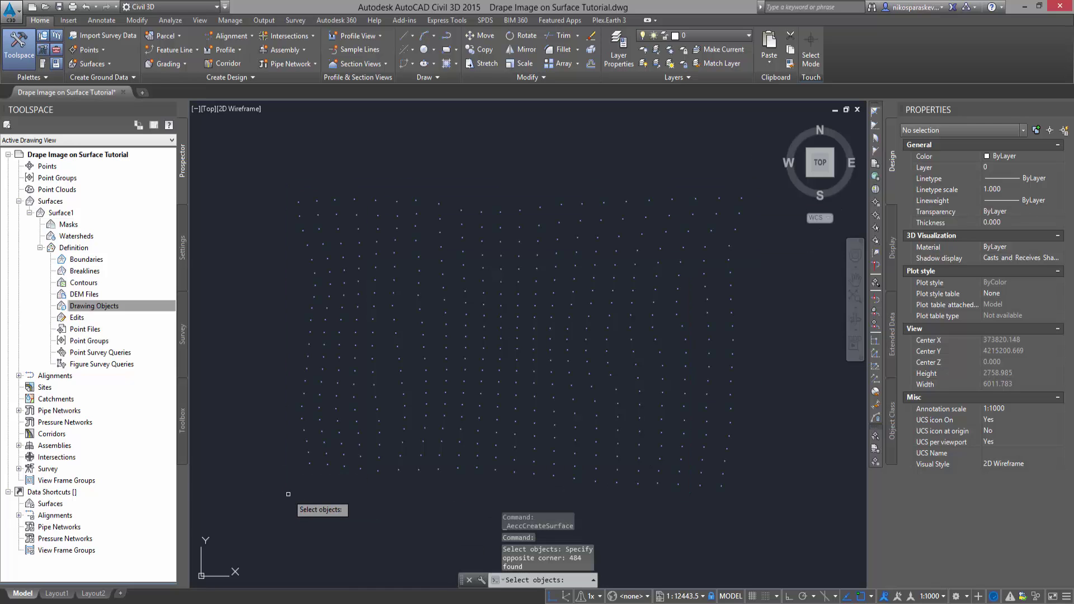
key("Return")
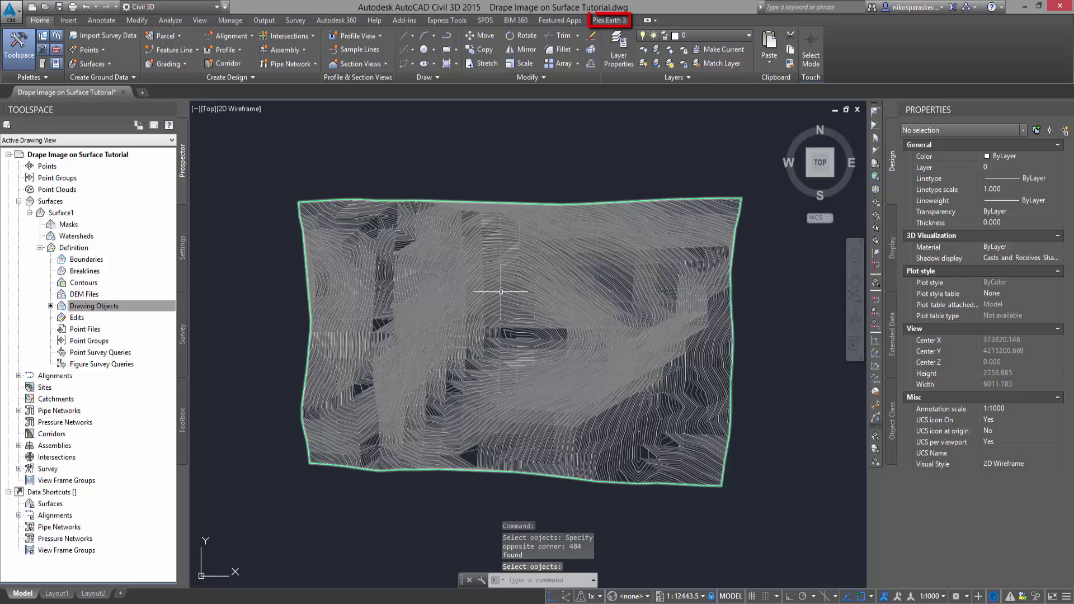
Import the image of the current Google Earth view using the Google Satellite map
left_click(619, 21)
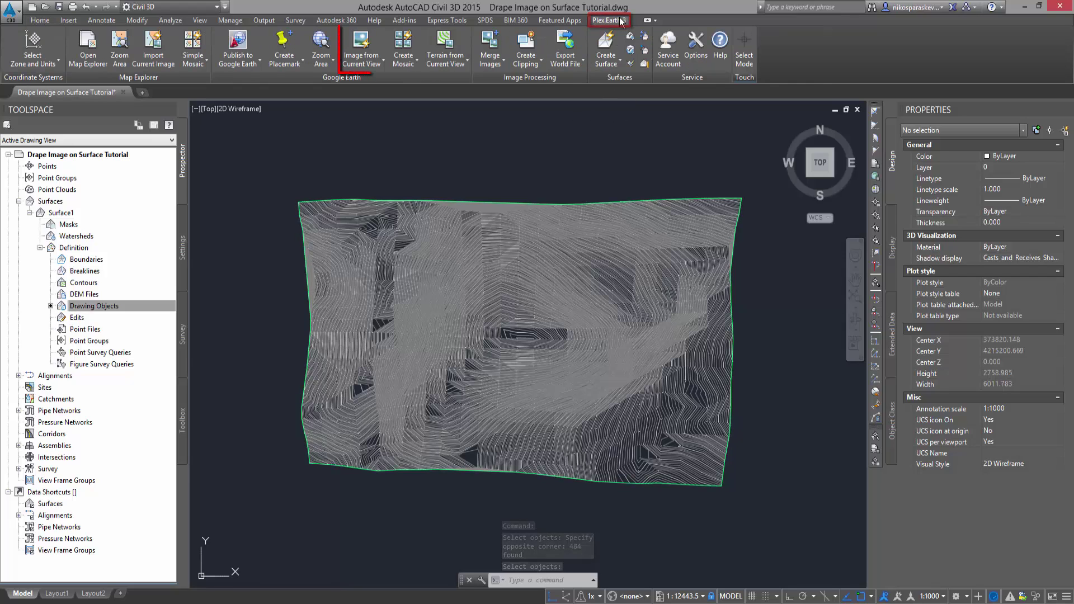
left_click(361, 48)
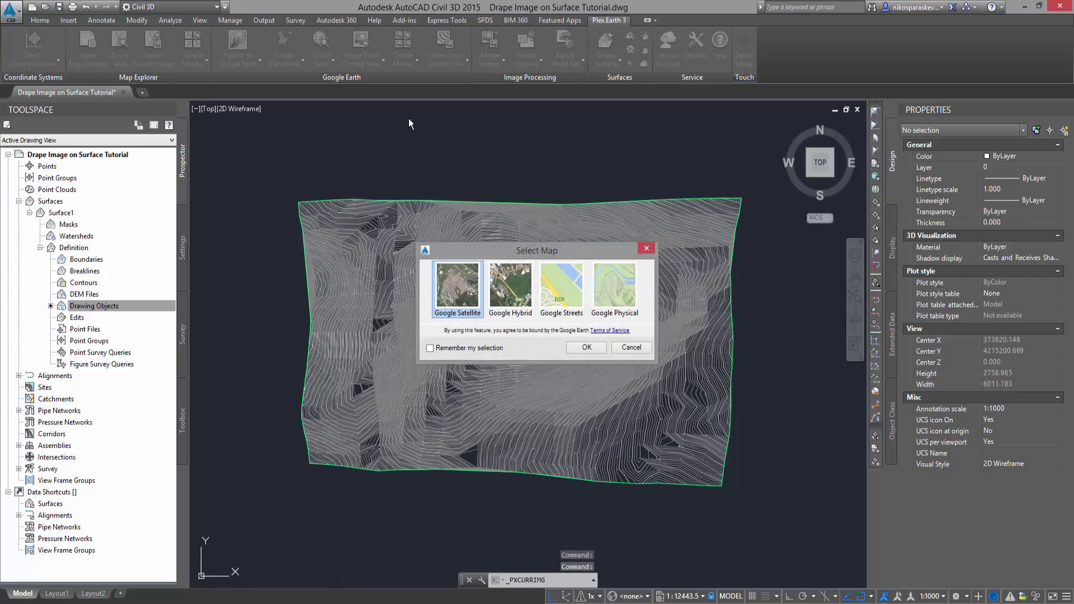
left_click(584, 348)
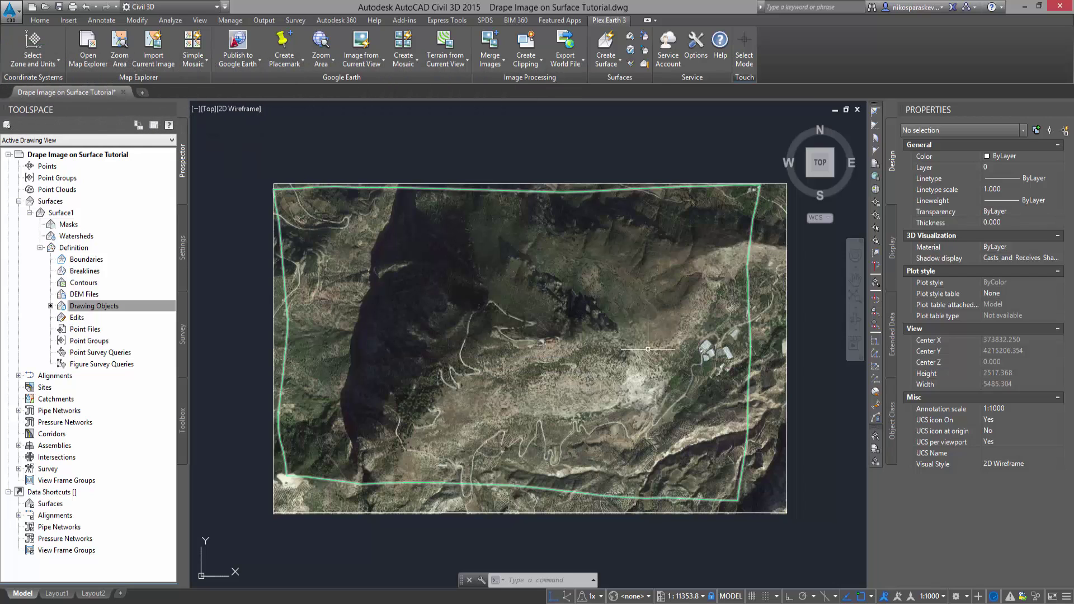
Send the imported satellite image behind the surface in the display order
left_click(787, 366)
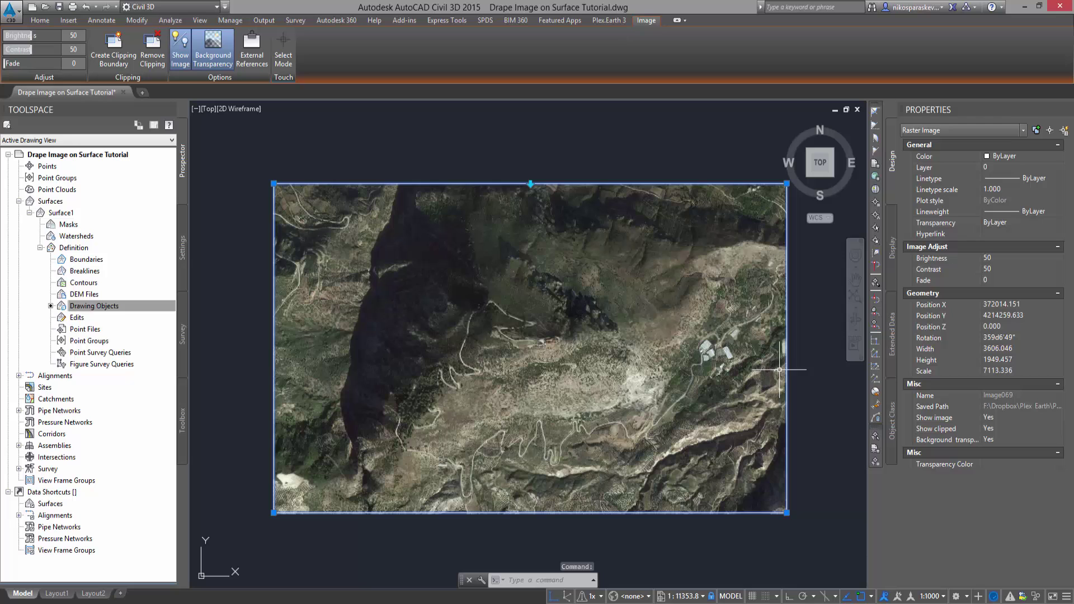
right_click(777, 374)
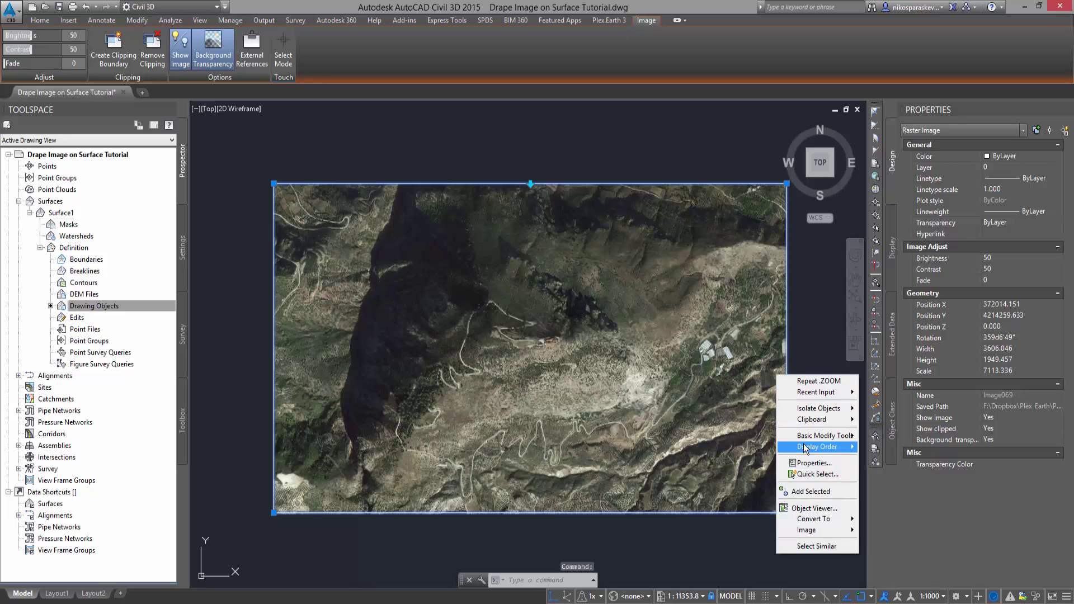
mouse_move(806, 446)
left_click(714, 461)
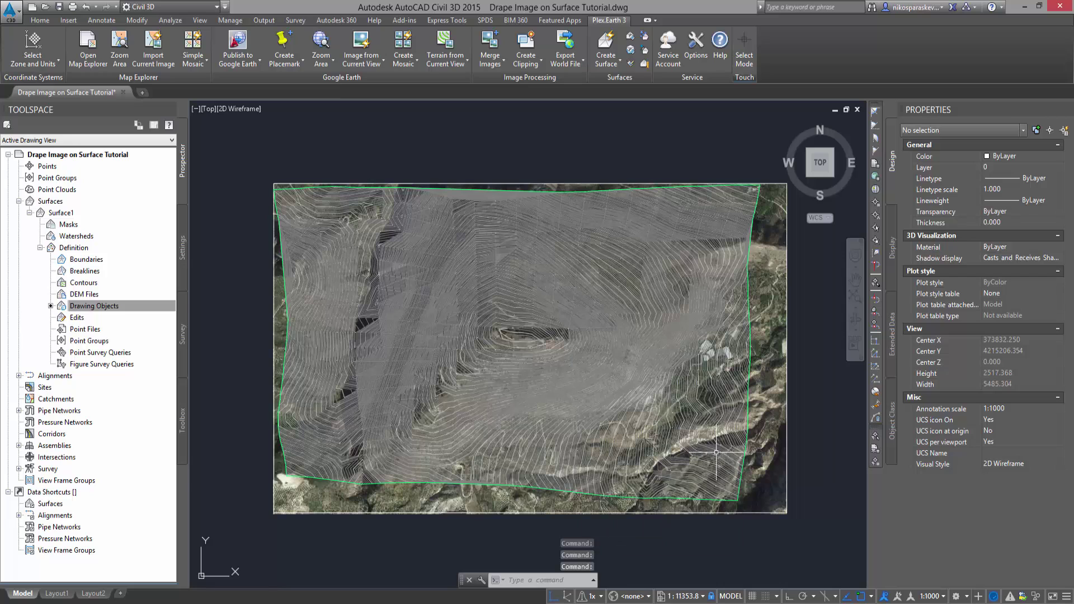
Drape the satellite image onto Surface1, picking both objects in the drawing and keeping the default render material name
left_click(690, 423)
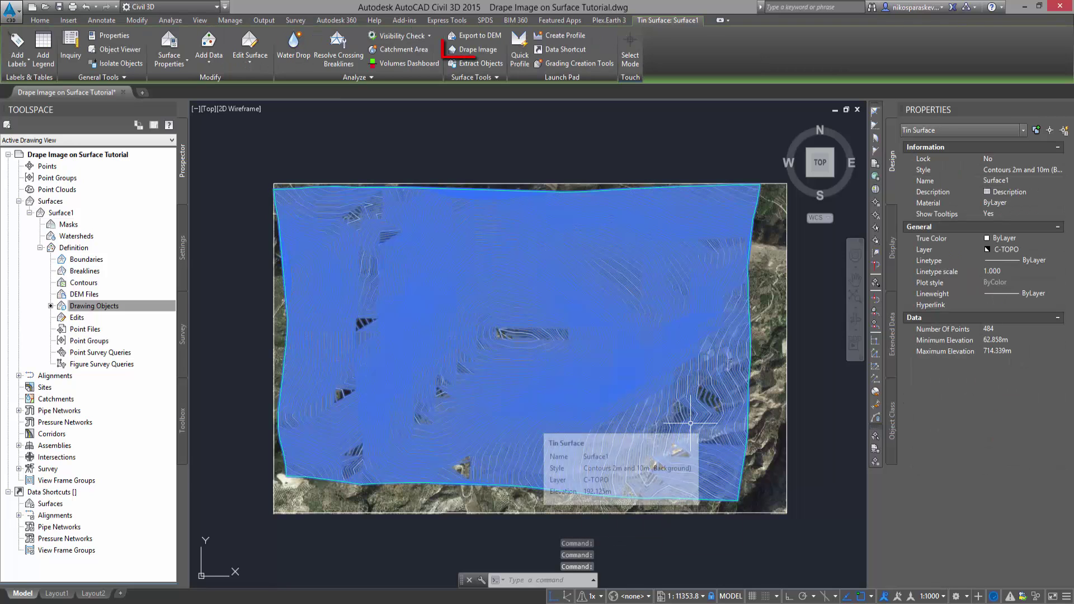
left_click(489, 52)
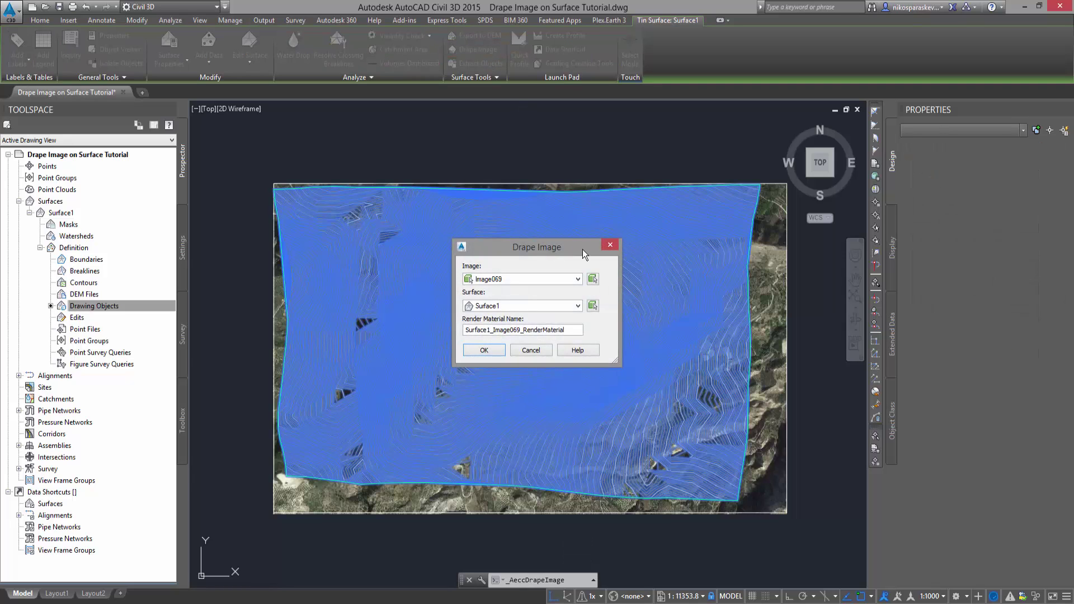
left_click(593, 279)
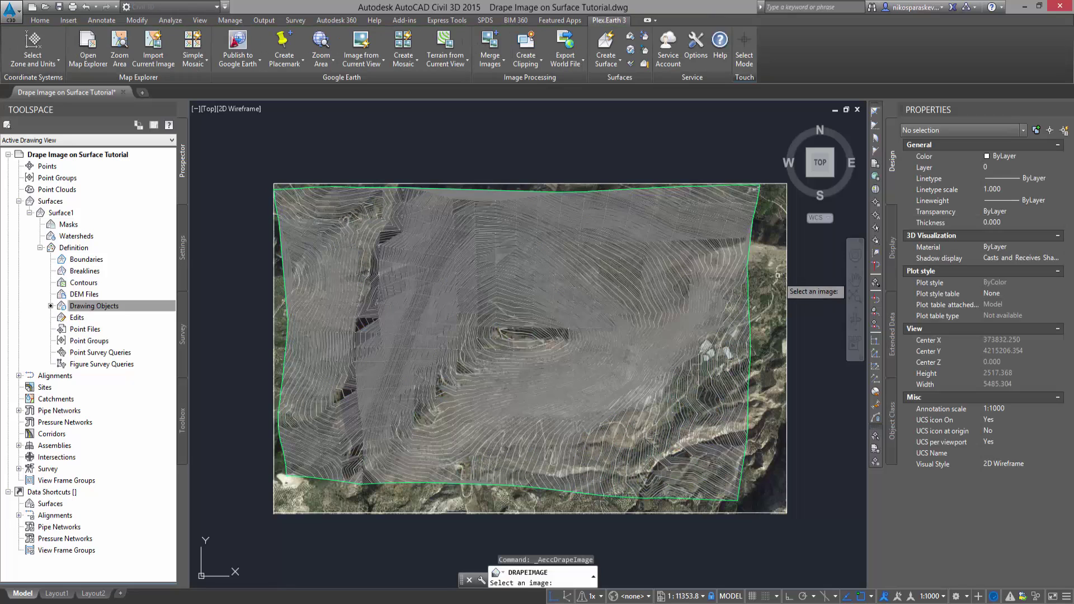
left_click(789, 277)
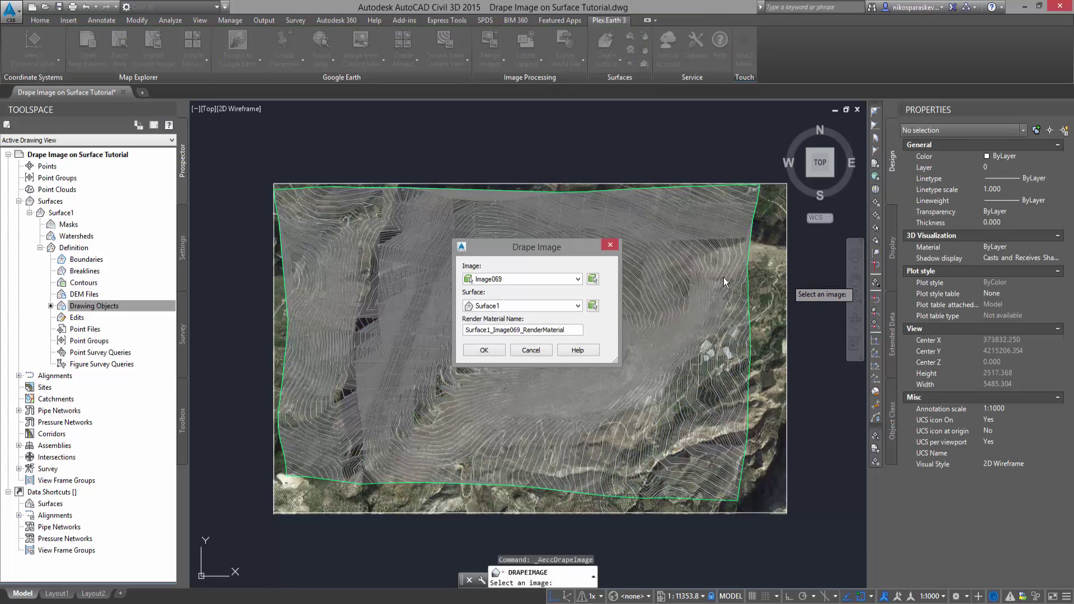
left_click(593, 306)
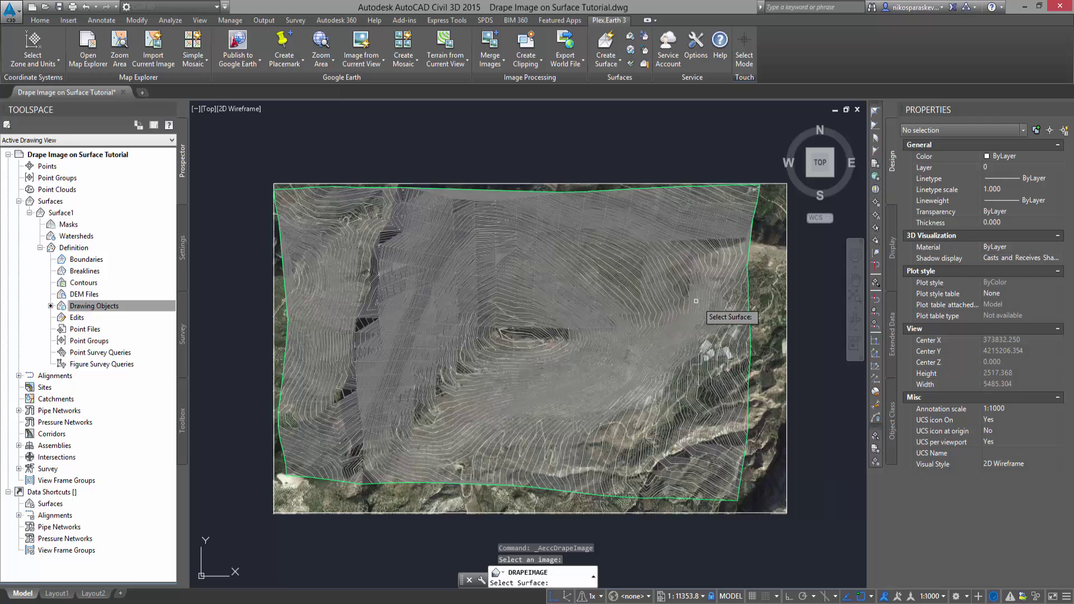
left_click(747, 314)
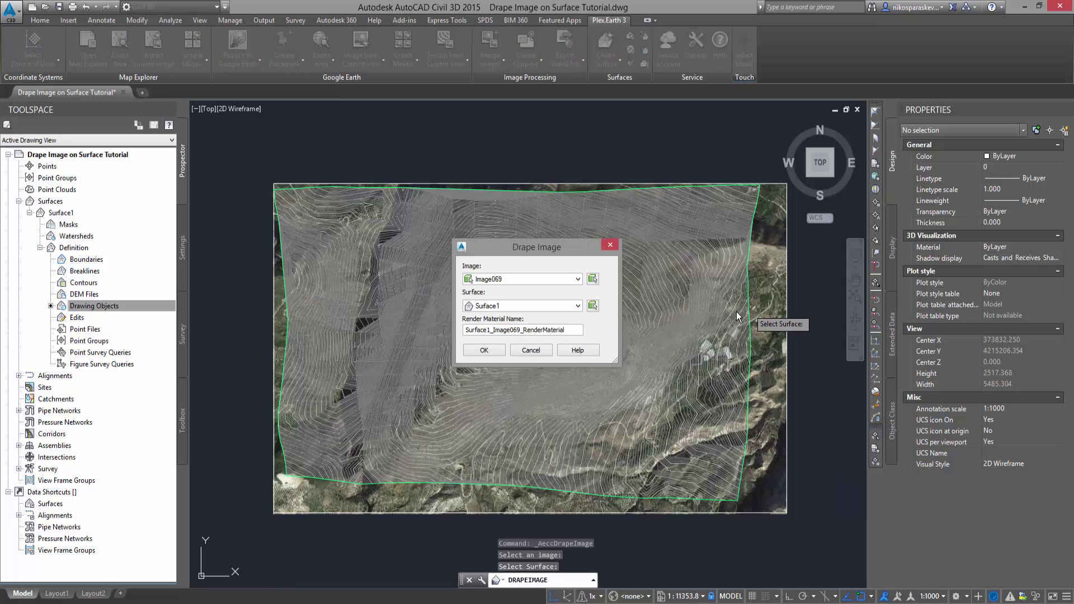
left_click(491, 354)
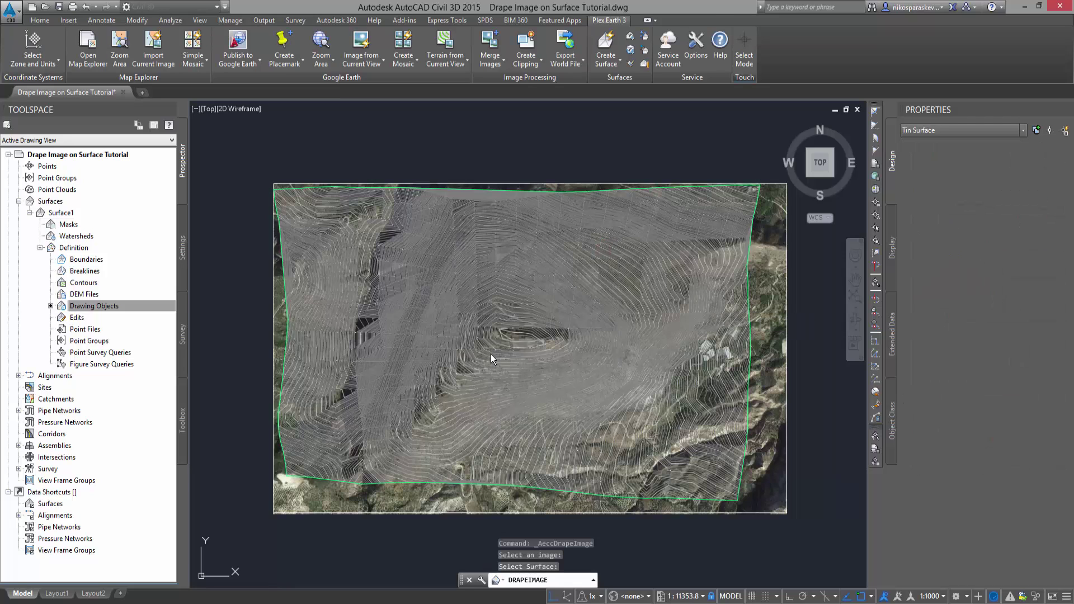
left_click(491, 353)
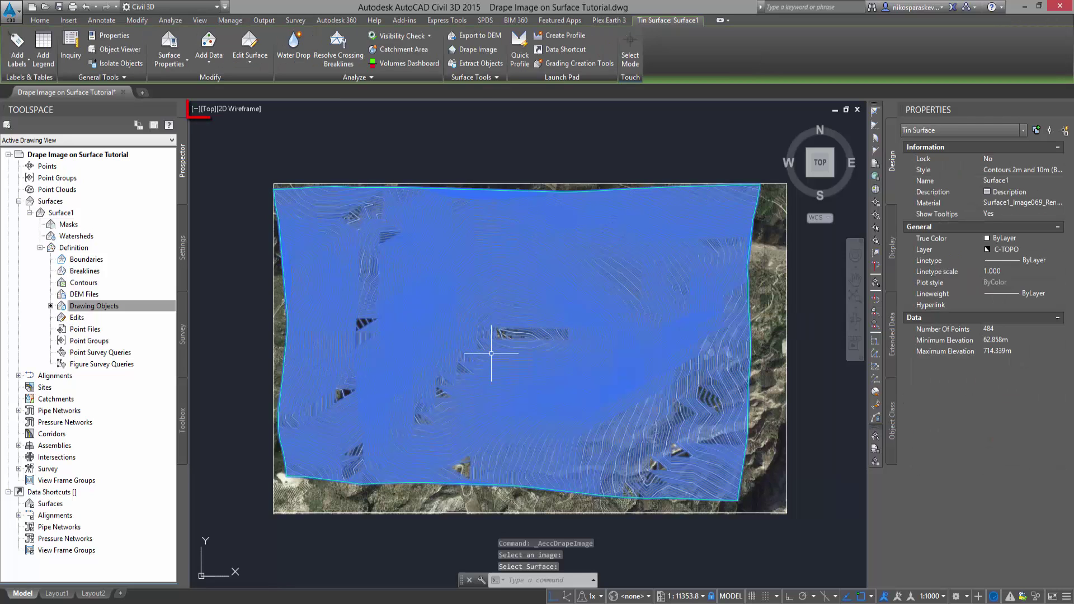
Set the viewport's visual style to Realistic and orbit the model to an oblique 3D view
left_click(258, 110)
left_click(296, 176)
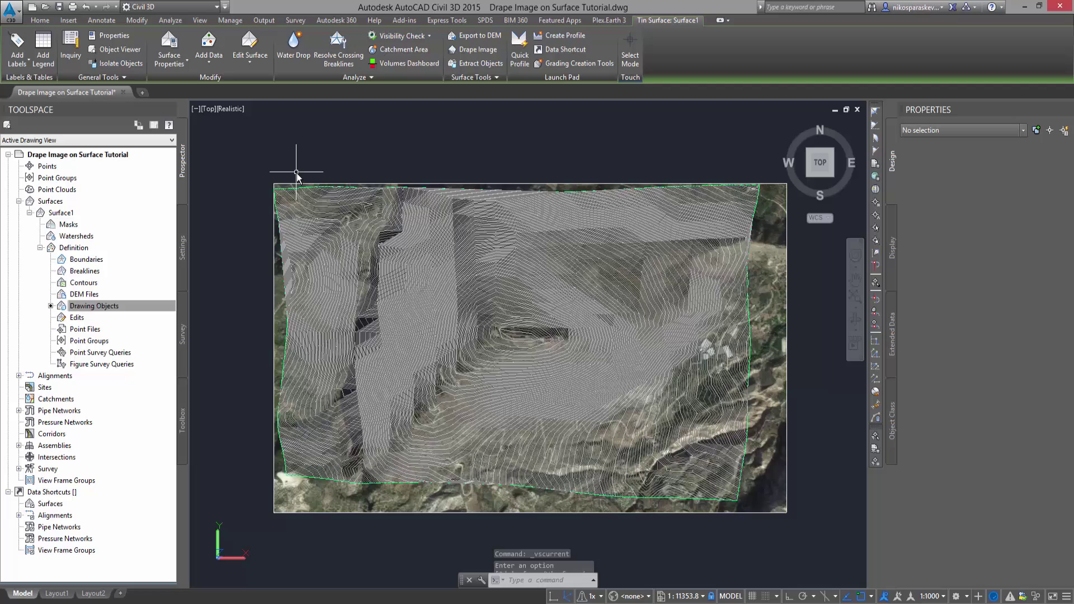
type("3dorbit")
key("Return")
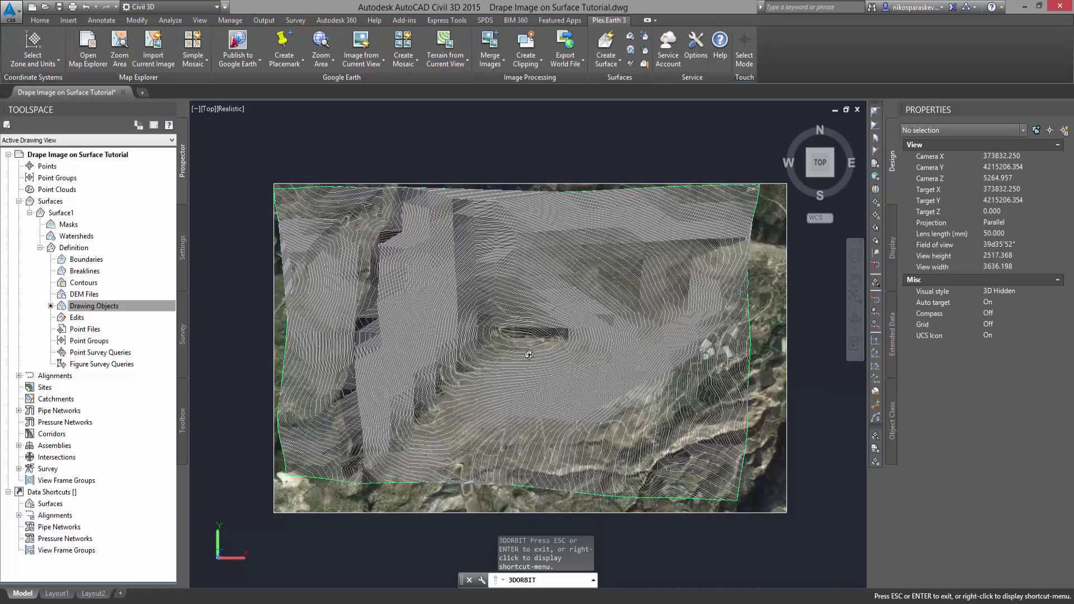
left_click_drag(529, 354, 292, 206)
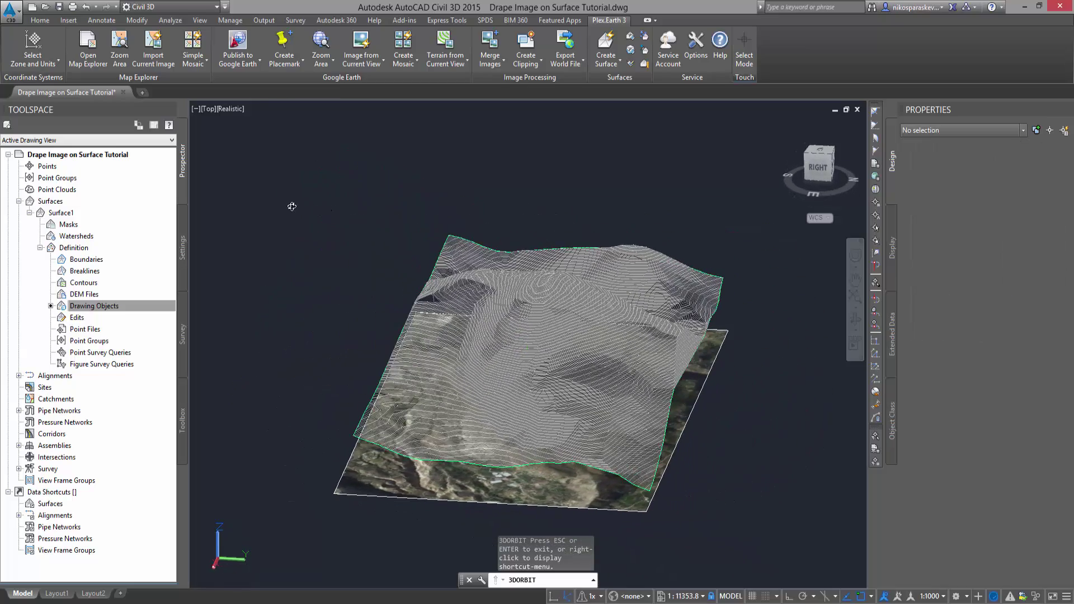
key("Escape")
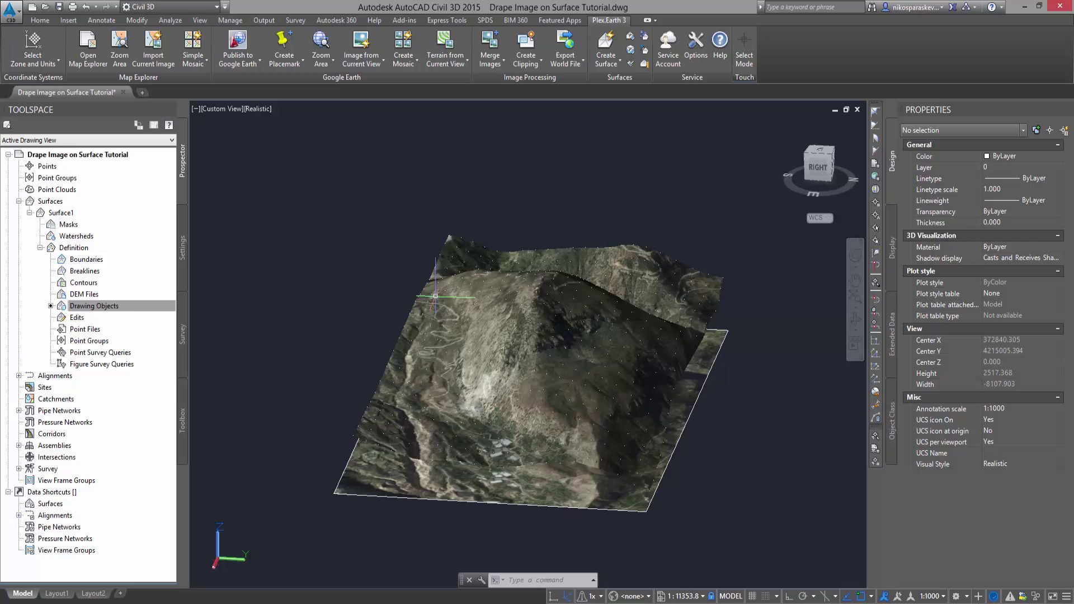
Isolate the draped TIN surface so that the flat image and the points are hidden
left_click(482, 346)
right_click(482, 346)
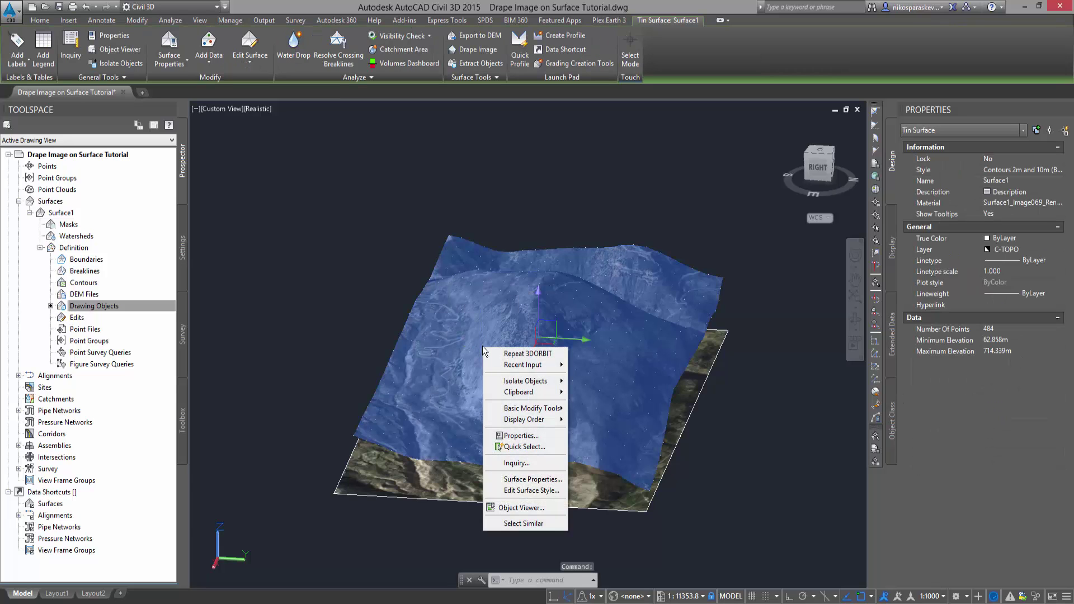
mouse_move(523, 380)
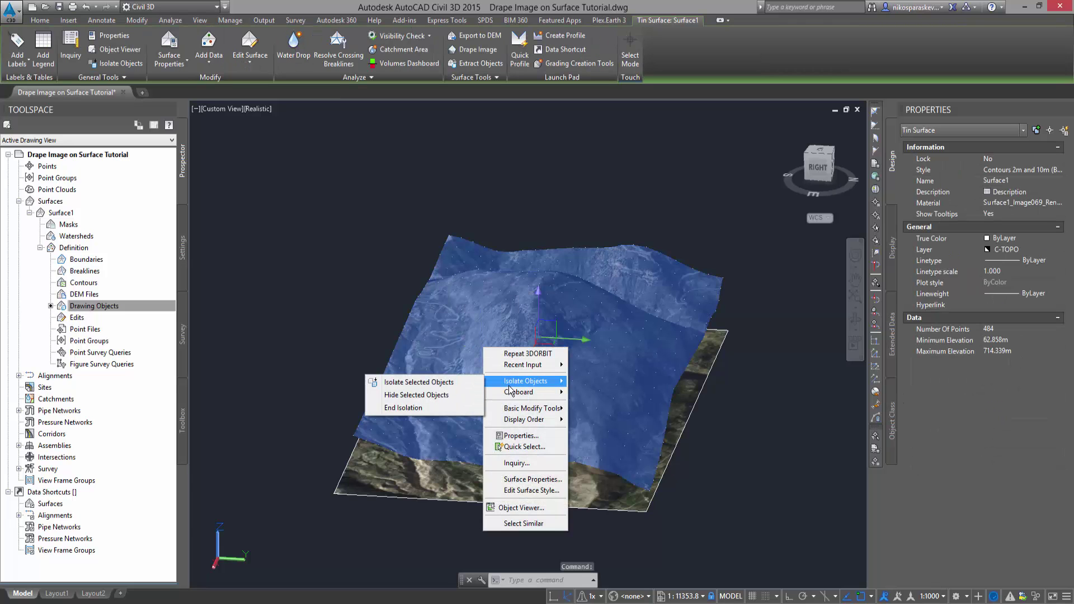
left_click(463, 383)
Examine the draped terrain up close and from several sides with 3D Orbit
type("3dorbit")
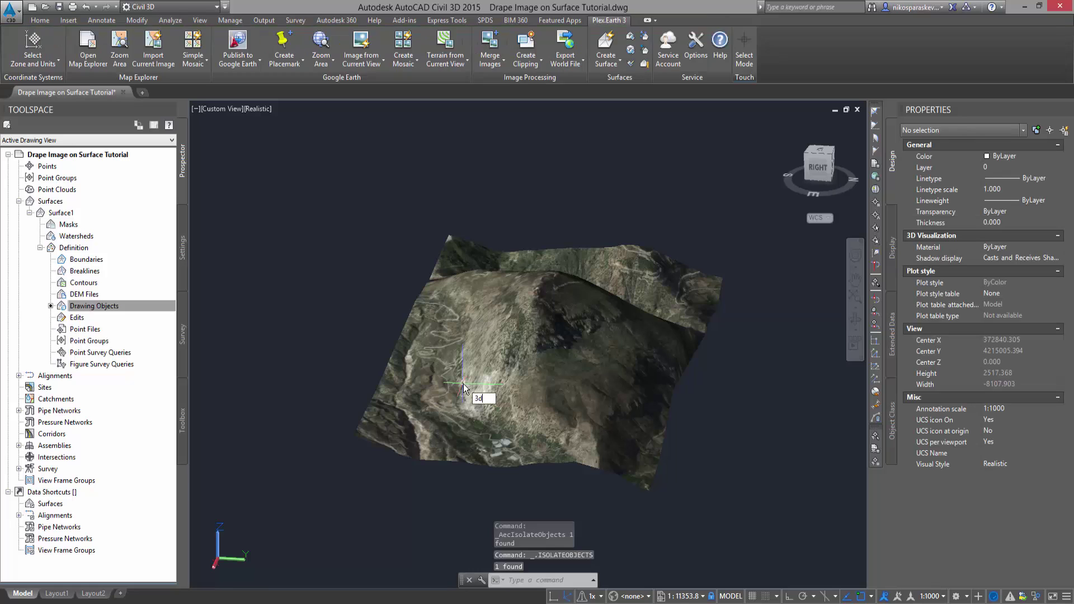
key("Return")
left_click_drag(487, 389, 376, 385)
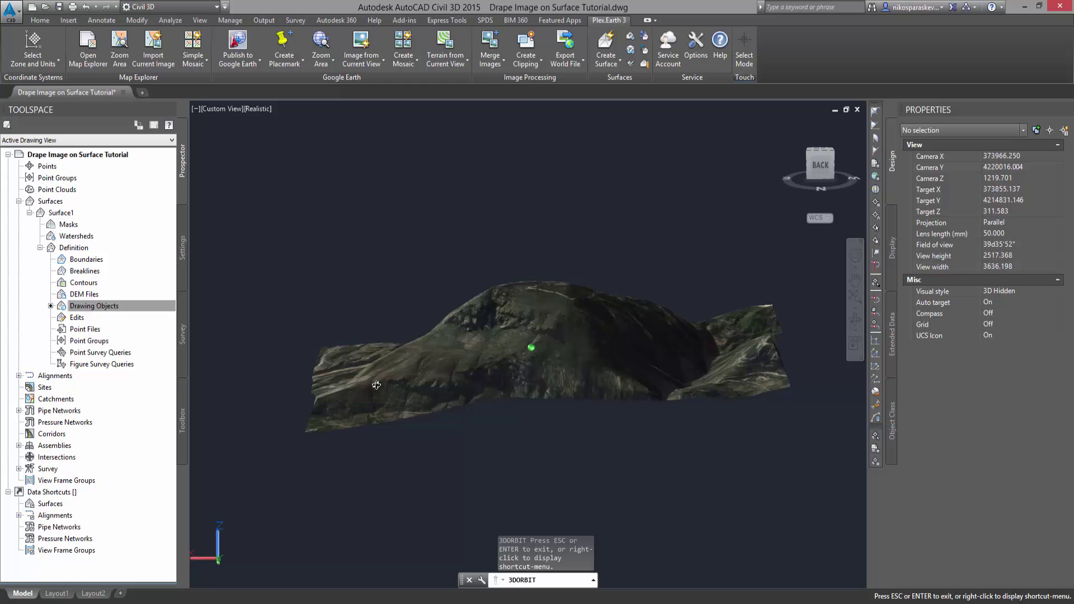
left_click_drag(612, 352, 419, 382)
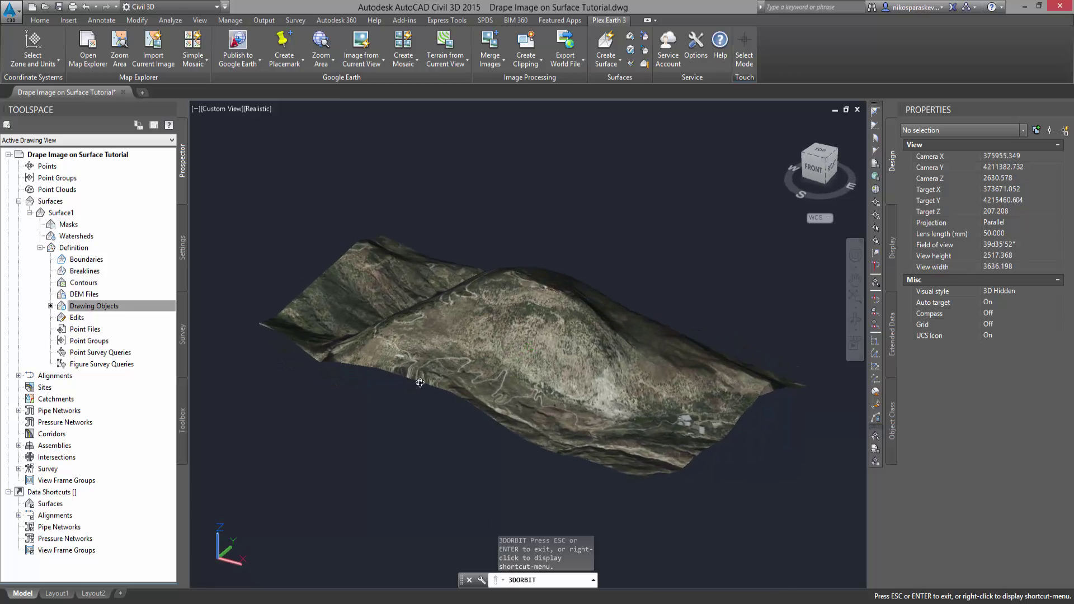
scroll(458, 314, "up", 2)
scroll(458, 314, "up", 3)
left_click_drag(459, 315, 238, 401)
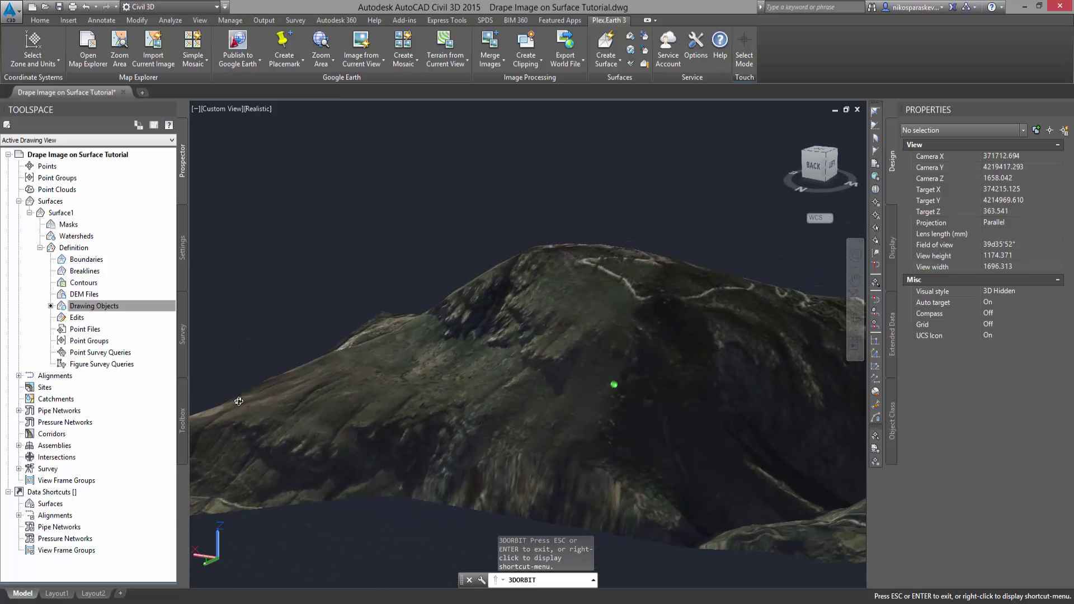